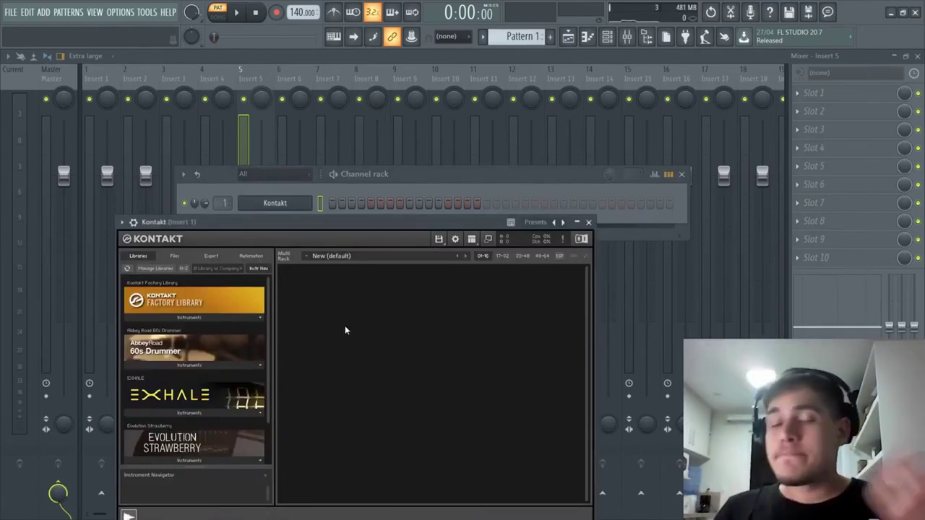
# Swap the Kontakt channel for FL Keys and open its piano roll around the fourth and fifth octaves.
pyautogui.click(278, 203)
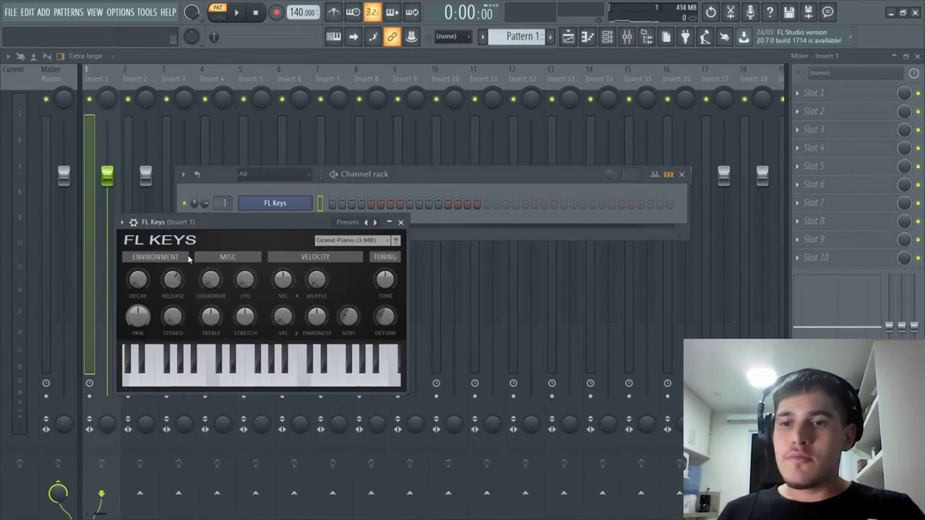
pyautogui.click(292, 206)
pyautogui.press('F7')
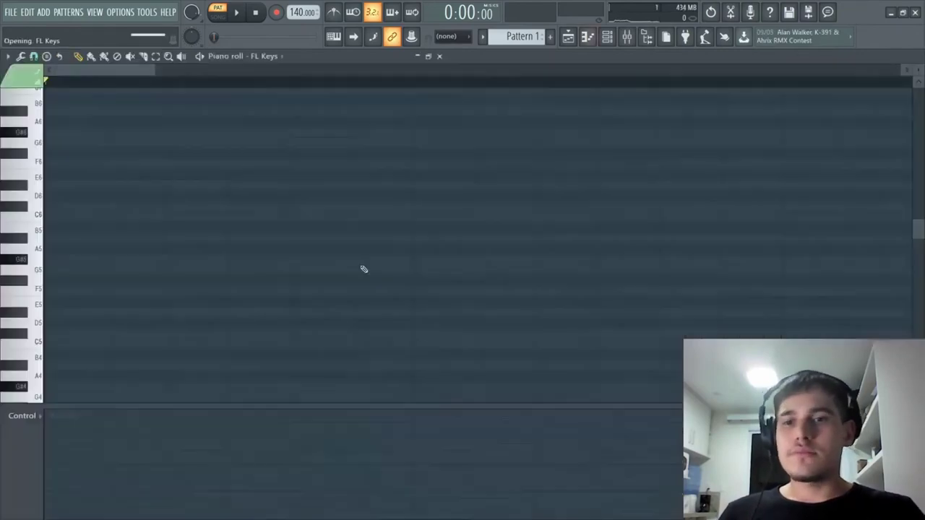
pyautogui.scroll(-1, 88, 224)
pyautogui.scroll(-2, 50, 350)
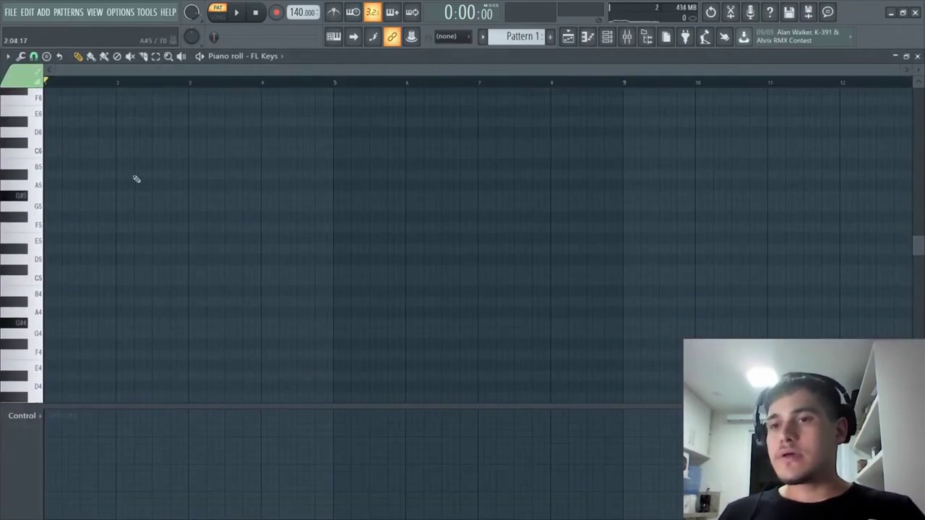
# Draw a one-bar chord in bar 1 with the notes G#4, B4, D#5, F#5 and A#5.
pyautogui.click(49, 323)
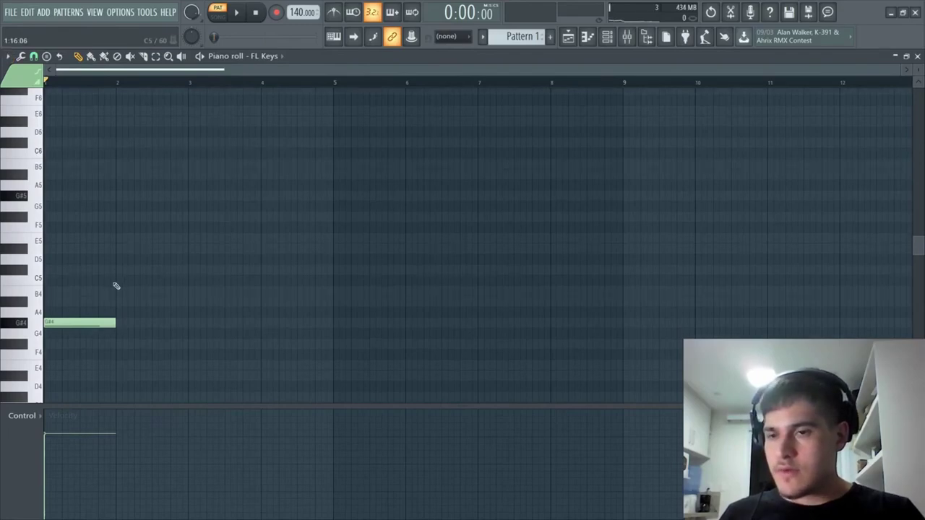
pyautogui.click(47, 279)
pyautogui.moveTo(46, 280); pyautogui.dragTo(46, 291)
pyautogui.click(46, 248)
pyautogui.click(46, 238)
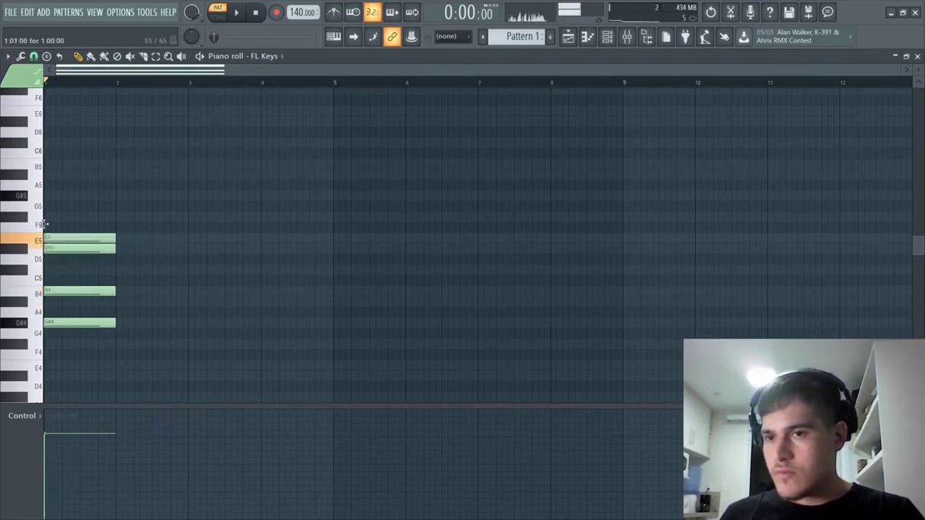
pyautogui.moveTo(44, 224)
pyautogui.mouseDown()
pyautogui.moveTo(45, 207)
pyautogui.moveTo(45, 216)
pyautogui.mouseUp()
pyautogui.moveTo(95, 164); pyautogui.dragTo(48, 153)
pyautogui.rightClick(77, 152)
pyautogui.click(46, 175)
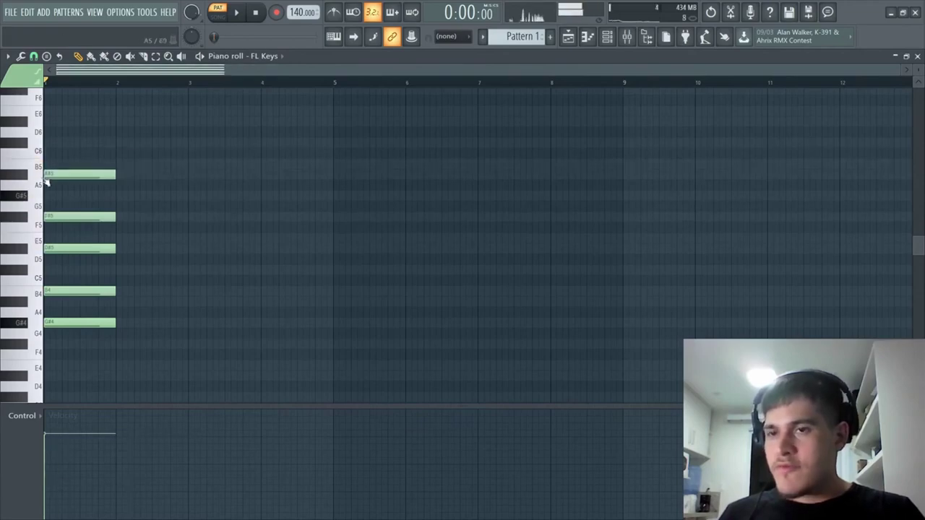
pyautogui.moveTo(128, 139); pyautogui.dragTo(111, 411)
# Draw a one-bar chord in bar 2 with the notes A#4, C#5 and E5, aligned to the bar line.
pyautogui.click(120, 288)
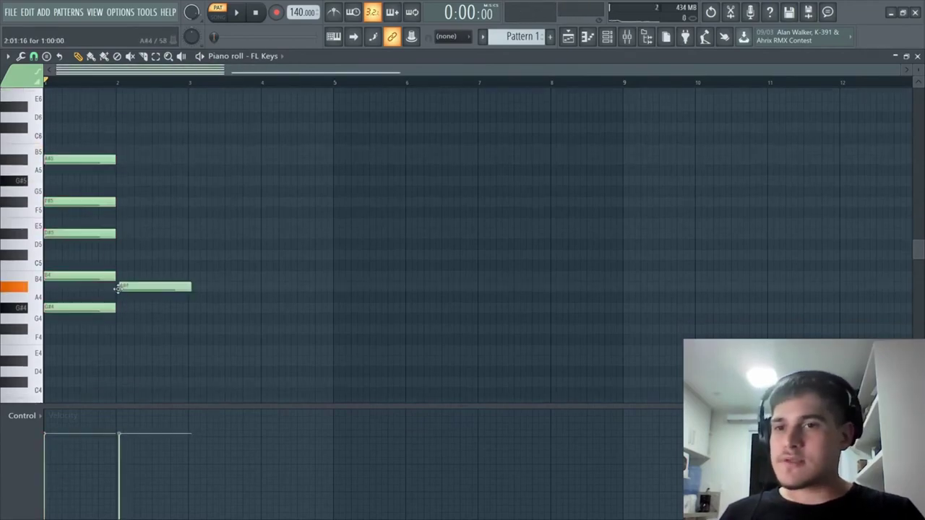
pyautogui.click(143, 297)
pyautogui.rightClick(152, 299)
pyautogui.moveTo(145, 288); pyautogui.dragTo(141, 289)
pyautogui.click(118, 255)
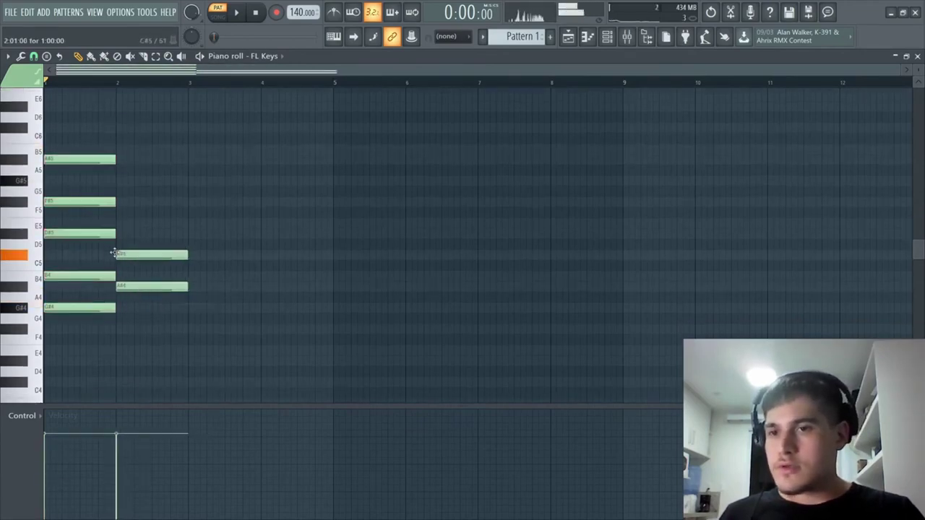
pyautogui.click(118, 224)
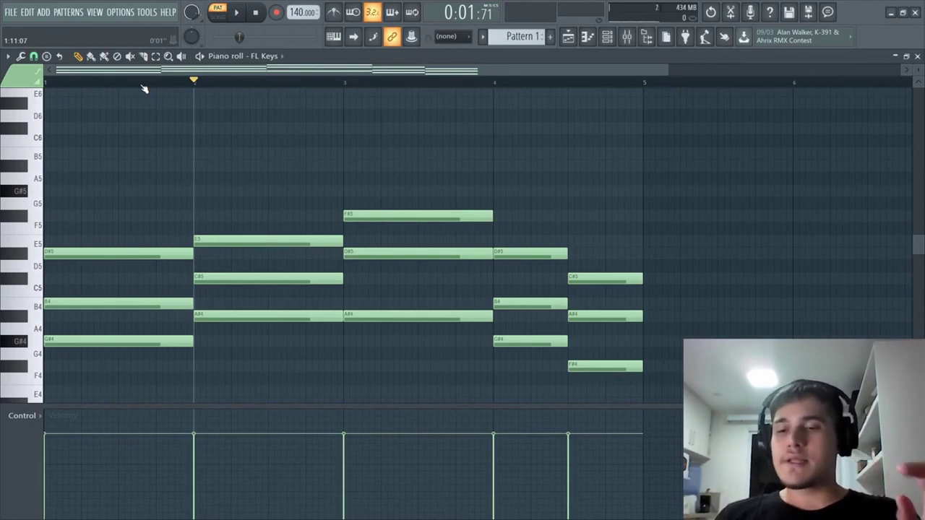
pyautogui.hotkey('alt', 's')
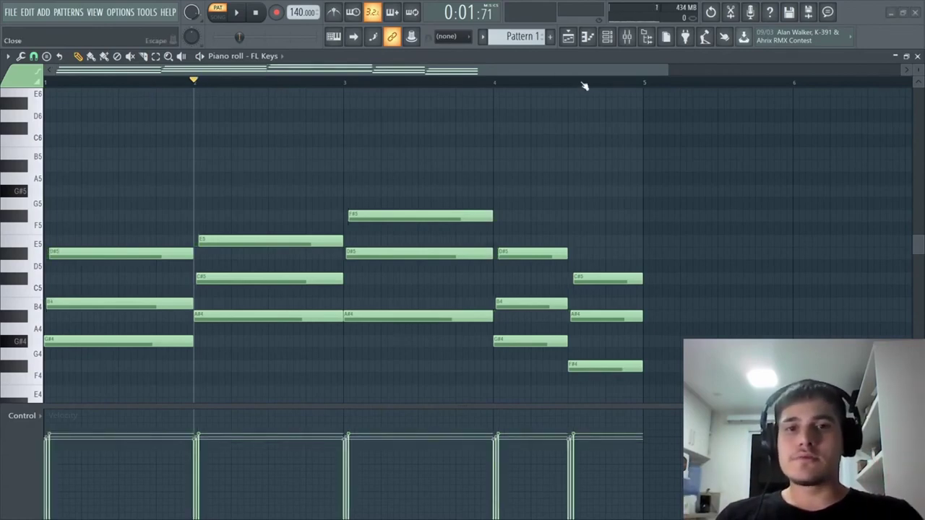
pyautogui.press('Escape')
pyautogui.click(256, 13)
# Strum all the chords with the Strumizer, setting the start time strength to 0:04.
pyautogui.hotkey('alt', 's')
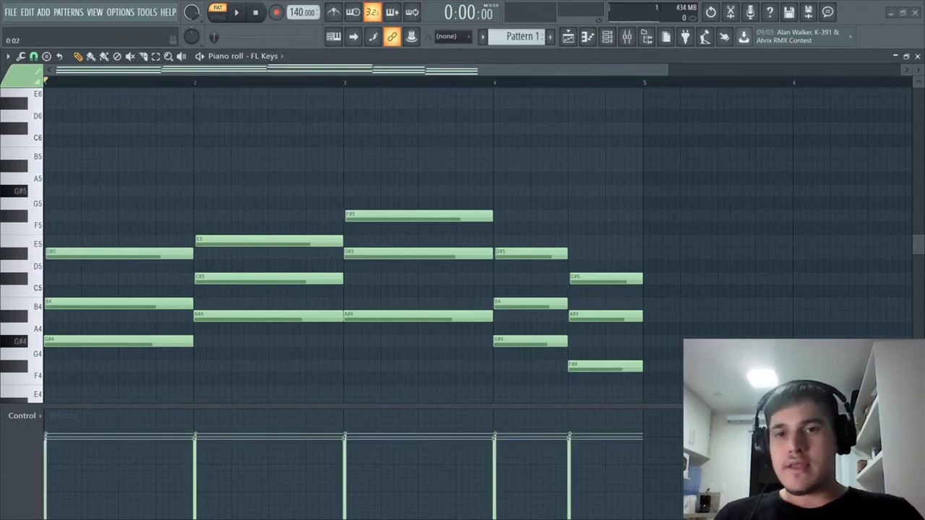
pyautogui.moveTo(433, 253); pyautogui.dragTo(433, 235)
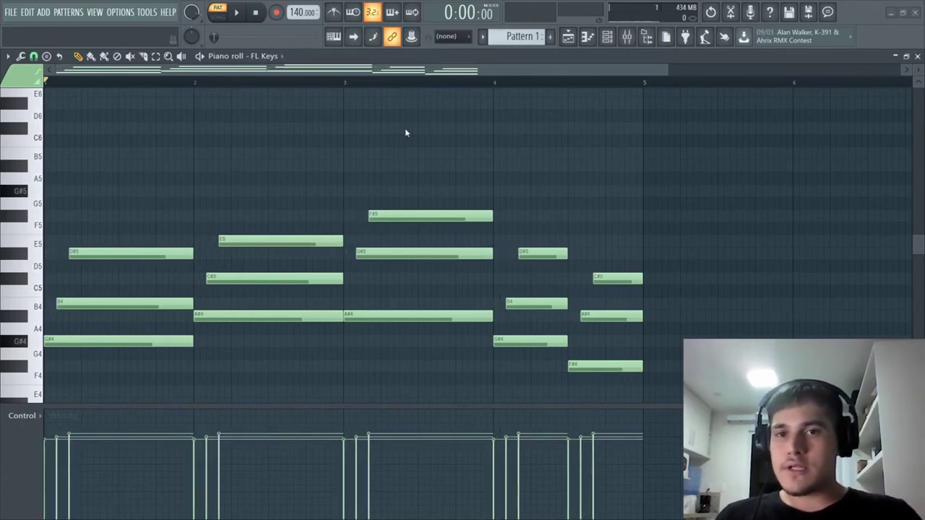
pyautogui.press('space')
pyautogui.press('space')
pyautogui.moveTo(452, 129)
pyautogui.mouseDown()
pyautogui.moveTo(453, 155)
pyautogui.moveTo(448, 134)
pyautogui.mouseUp()
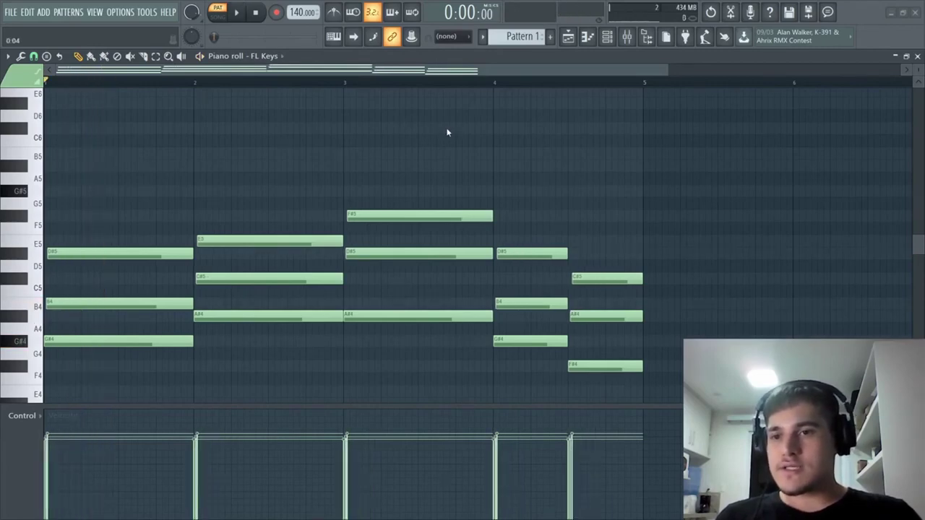
# Audition the strummed chords and set a slight start velocity strength in the Strumizer.
pyautogui.press('space')
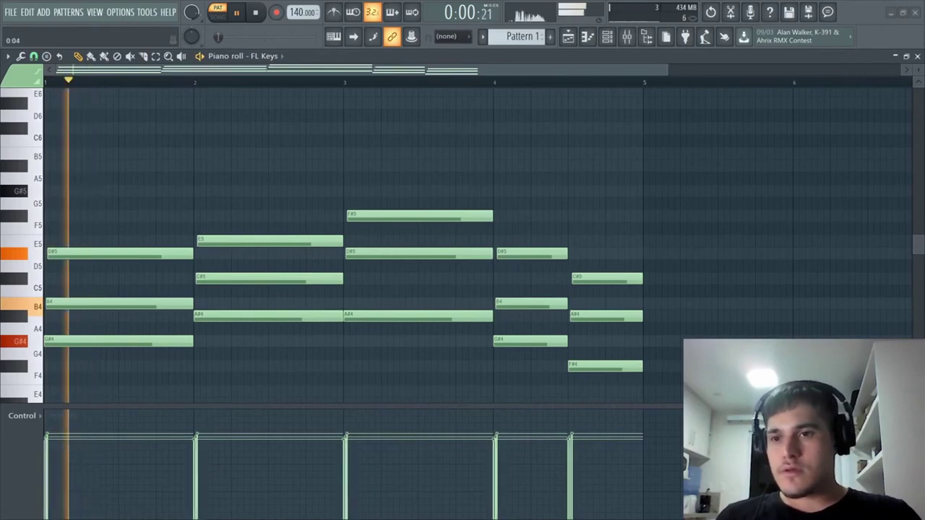
pyautogui.press('space')
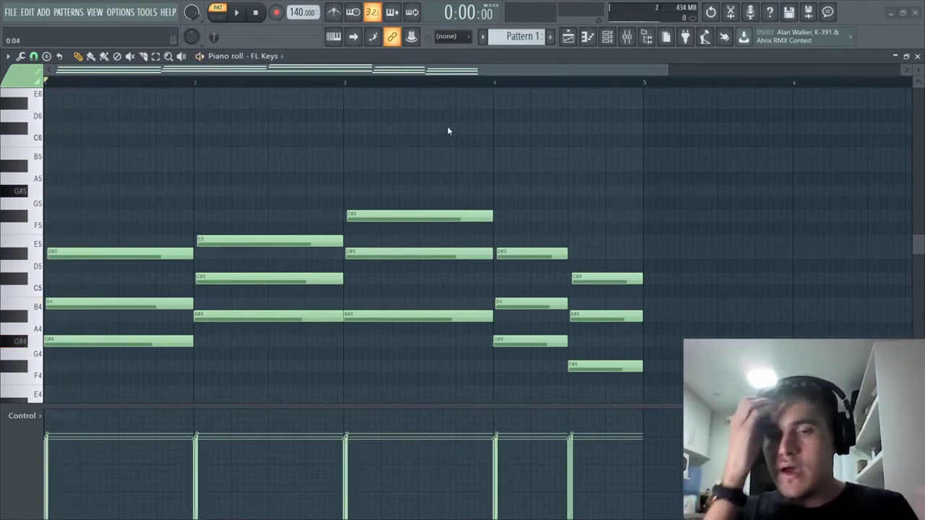
pyautogui.press('space')
pyautogui.press('space')
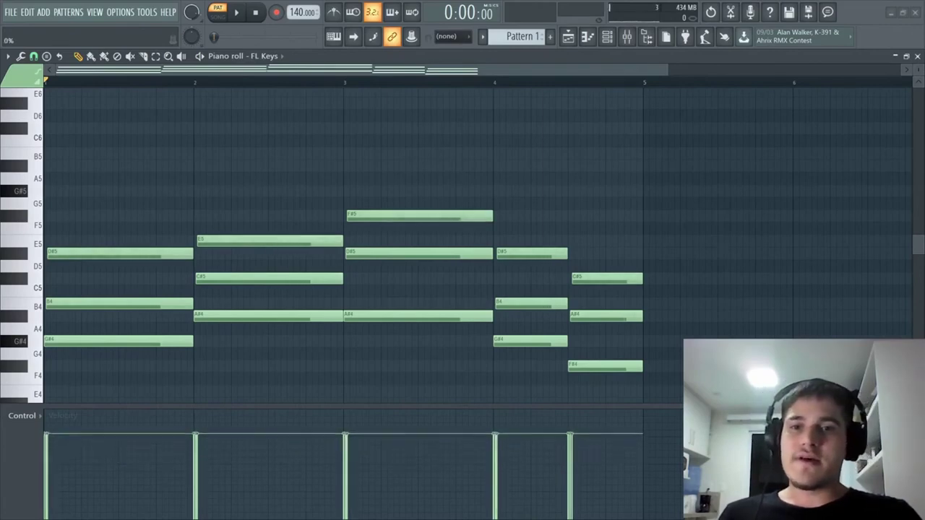
pyautogui.press('space')
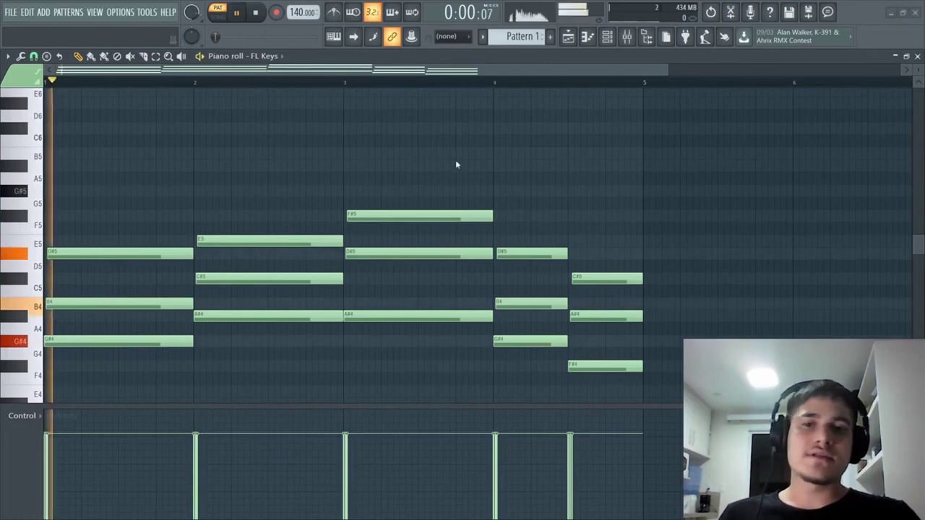
pyautogui.press('space')
pyautogui.moveTo(454, 159); pyautogui.dragTo(455, 137)
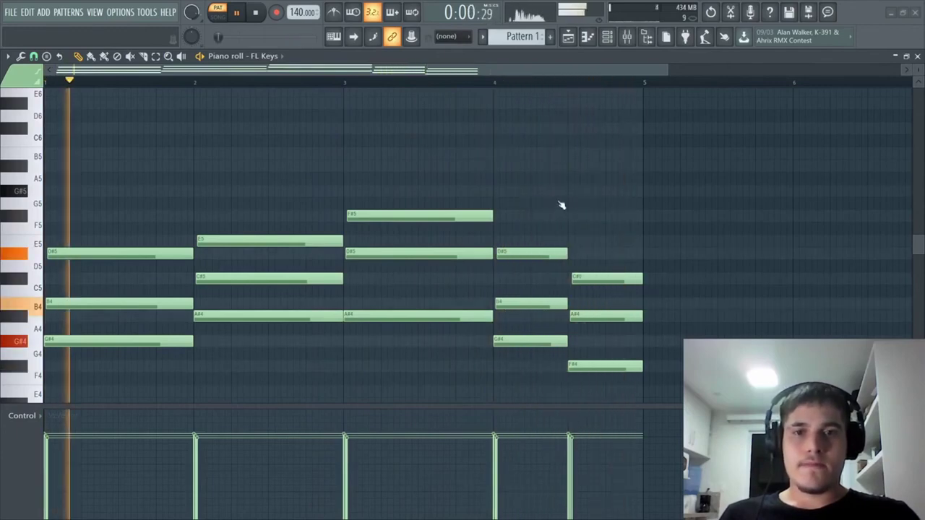
pyautogui.press('space')
pyautogui.scroll(-3, 365, 162)
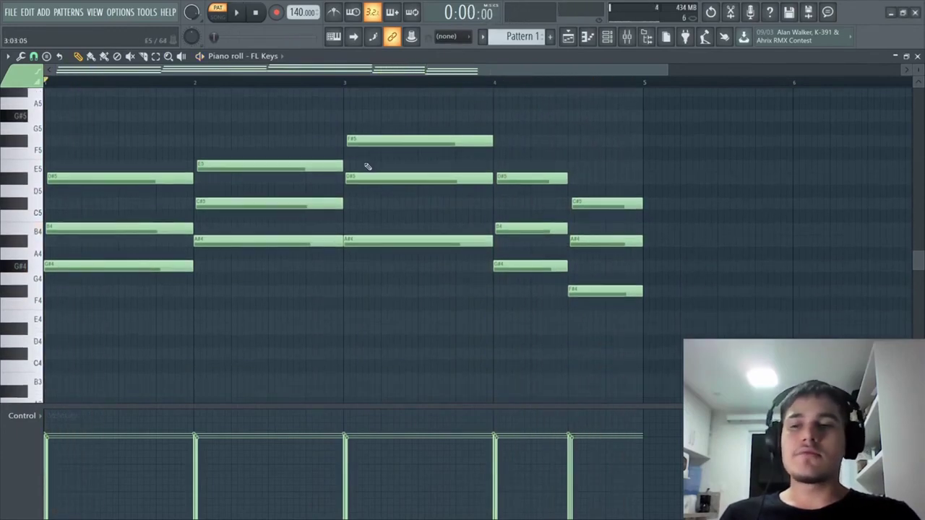
pyautogui.keyDown('ctrl'); pyautogui.scroll(-2, 243, 165); pyautogui.keyUp('ctrl')
pyautogui.scroll(3, 253, 168)
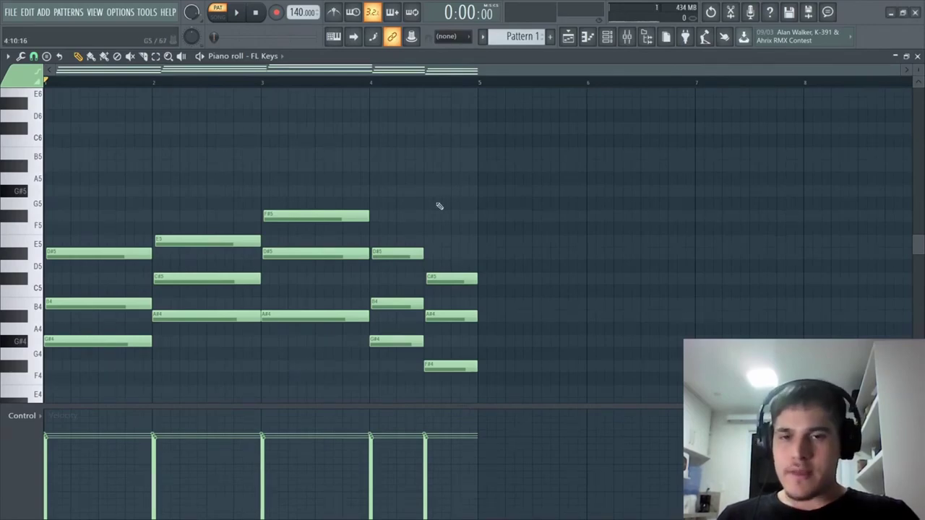
pyautogui.hotkey('alt', 's')
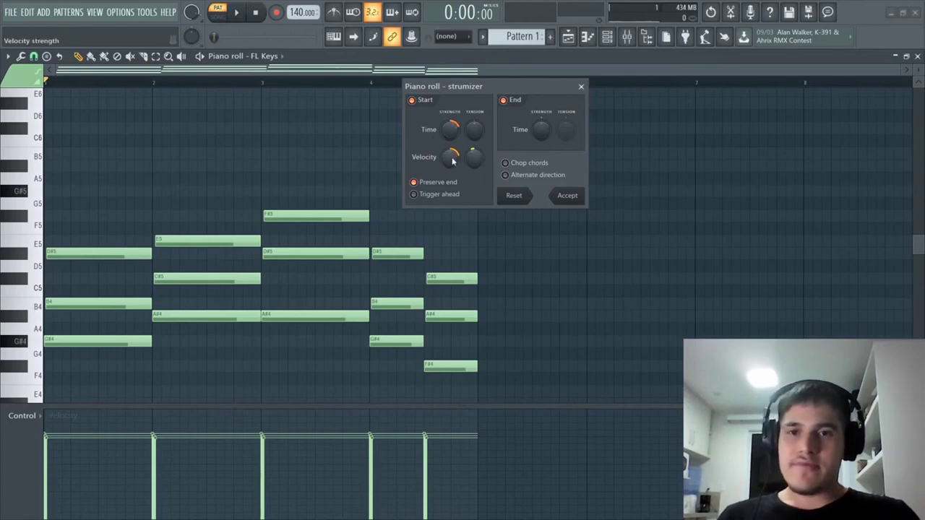
pyautogui.click(580, 87)
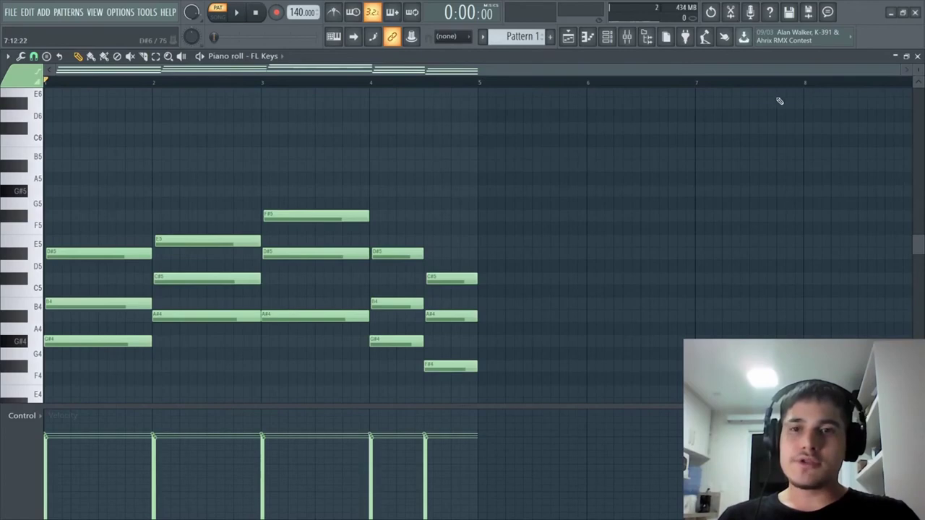
# Randomize the note velocities with the Randomizer, increasing the velocity level variation while auditioning, and accept the result.
pyautogui.hotkey('alt', 'r')
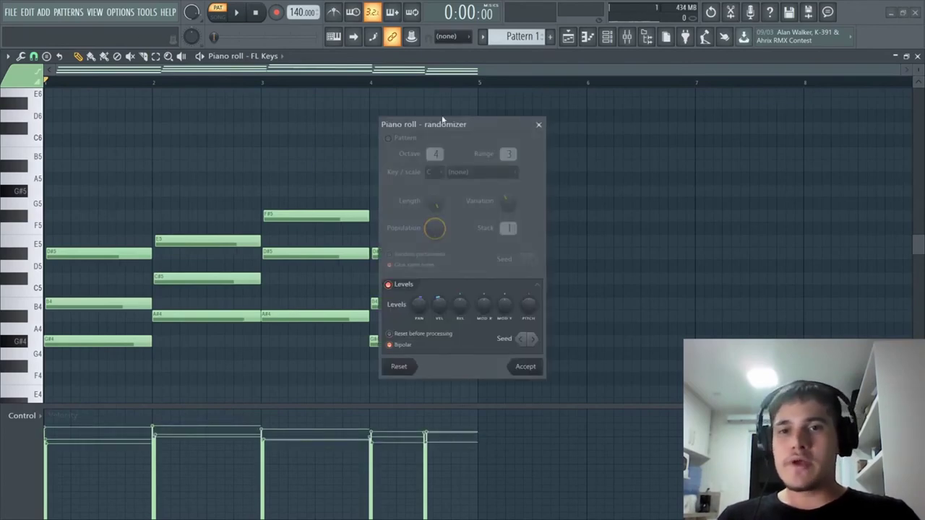
pyautogui.moveTo(440, 306)
pyautogui.mouseDown()
pyautogui.moveTo(439, 315)
pyautogui.moveTo(439, 301)
pyautogui.moveTo(421, 302)
pyautogui.moveTo(420, 313)
pyautogui.moveTo(456, 308)
pyautogui.mouseUp()
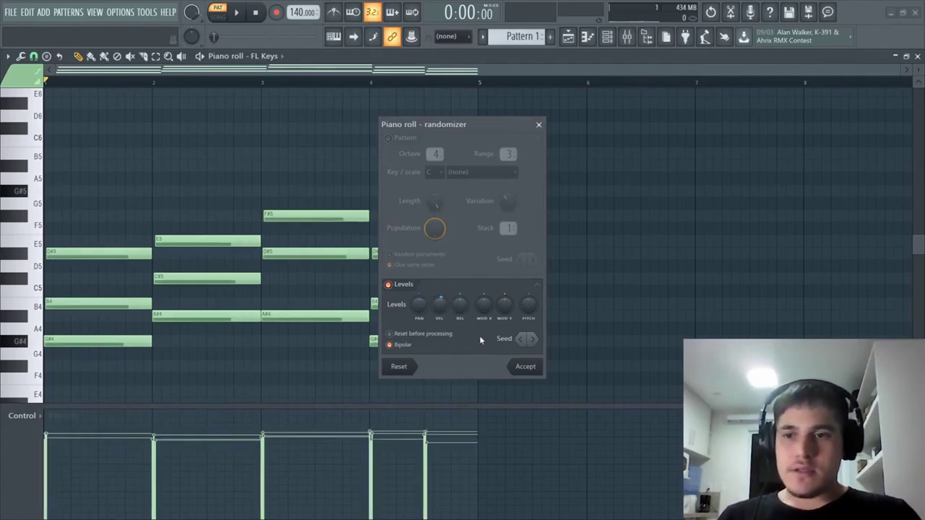
pyautogui.press('space')
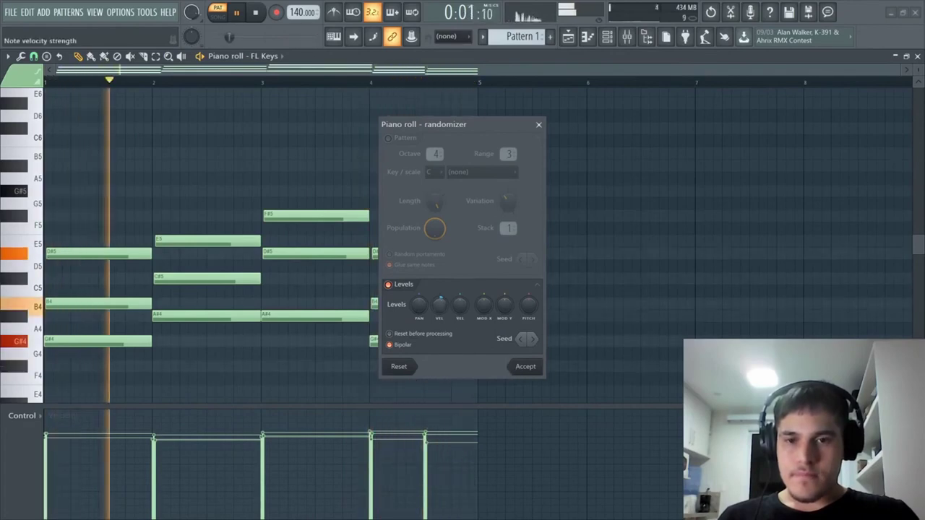
pyautogui.moveTo(447, 311); pyautogui.dragTo(447, 297)
pyautogui.press('space')
pyautogui.press('space')
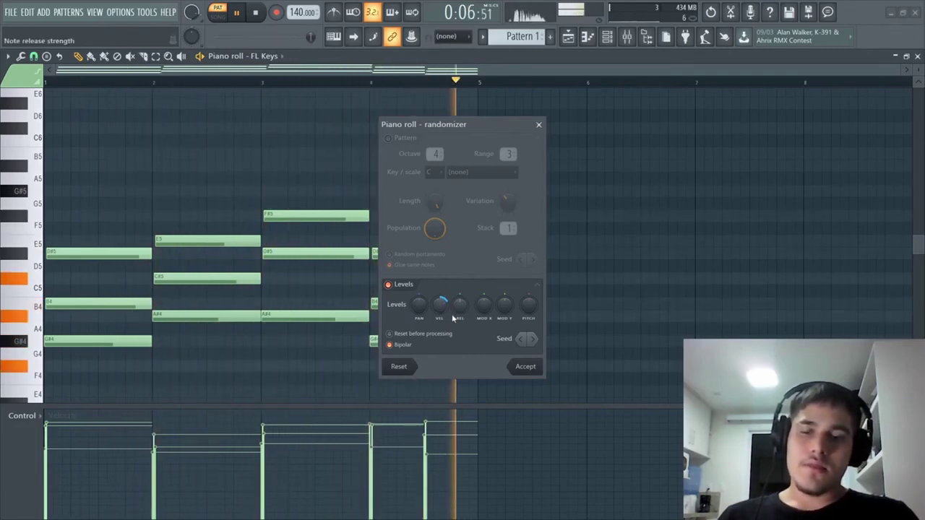
pyautogui.click(526, 367)
pyautogui.press('space')
# Select all the chord notes in bars 1 to 4 of the piano roll.
pyautogui.scroll(-3, 494, 192)
pyautogui.moveTo(567, 309); pyautogui.dragTo(45, 121)
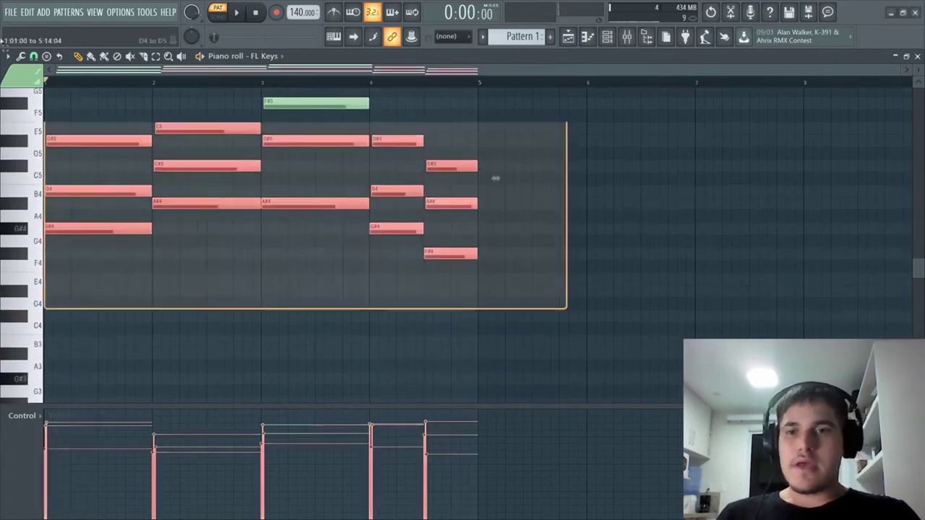
pyautogui.moveTo(6, 48); pyautogui.dragTo(7, 44)
pyautogui.scroll(-4, 463, 210)
pyautogui.moveTo(589, 322); pyautogui.dragTo(14, 44)
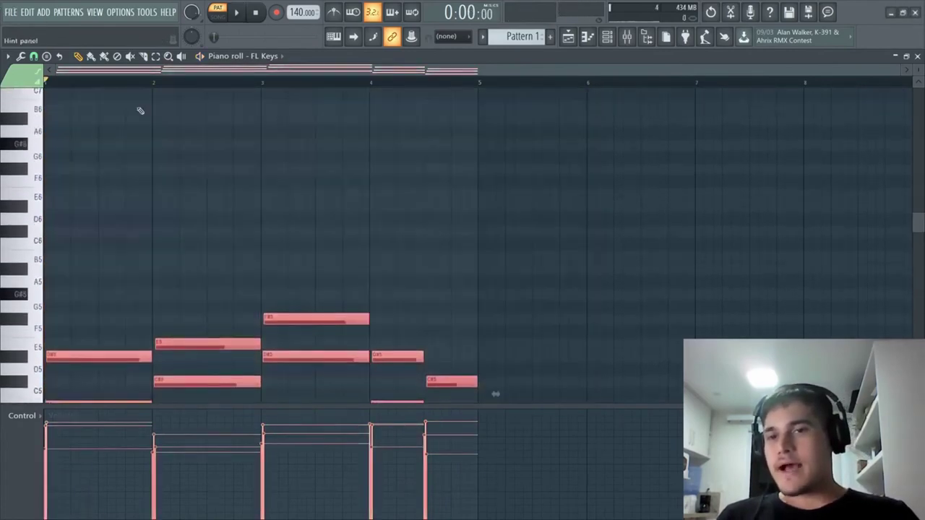
pyautogui.scroll(-3, 141, 110)
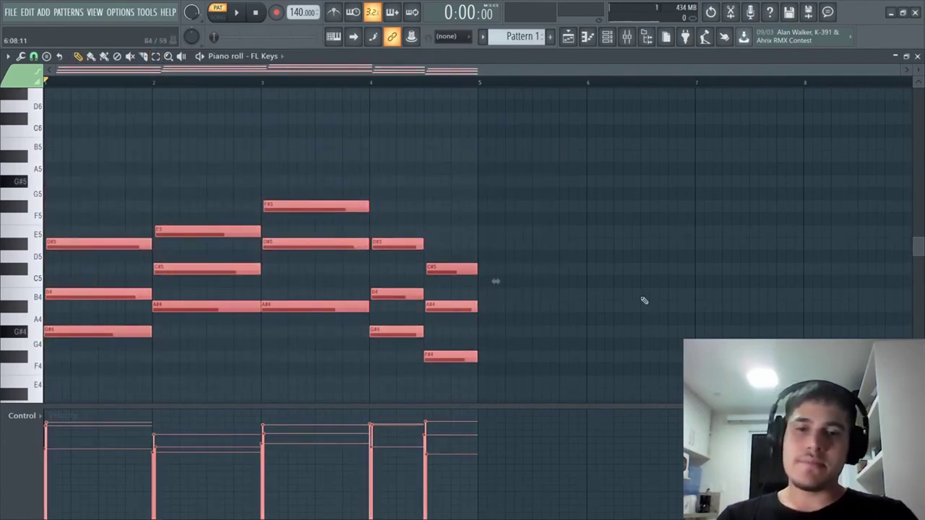
pyautogui.moveTo(611, 152); pyautogui.dragTo(13, 438)
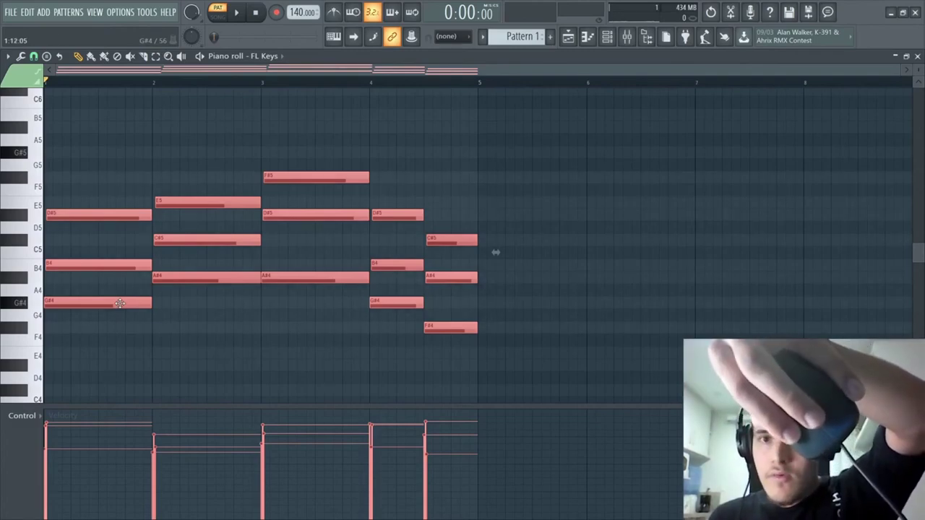
# Lower the velocities of all selected chord notes together, keeping their relative differences.
pyautogui.scroll(-3, 120, 304)
pyautogui.scroll(2, 120, 303)
pyautogui.scroll(-1, 120, 304)
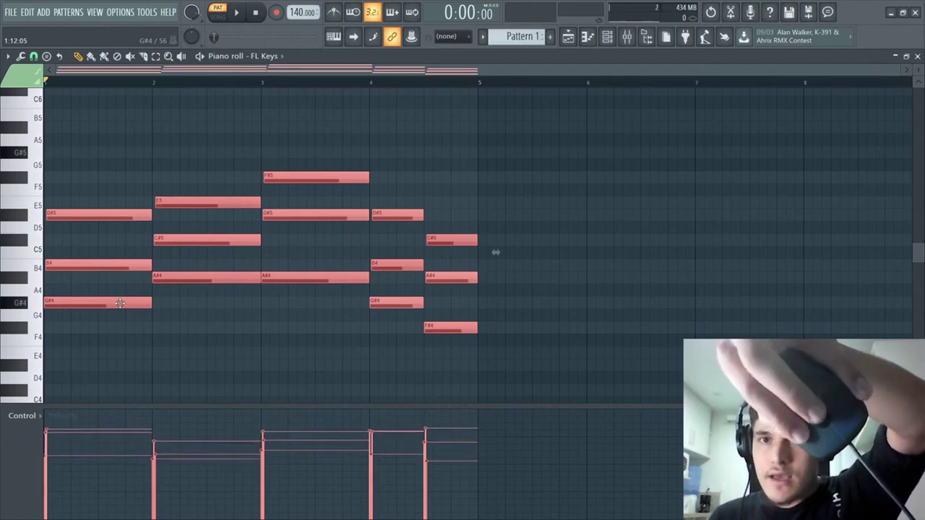
pyautogui.scroll(2, 120, 304)
pyautogui.scroll(-4, 120, 304)
pyautogui.scroll(-5, 120, 303)
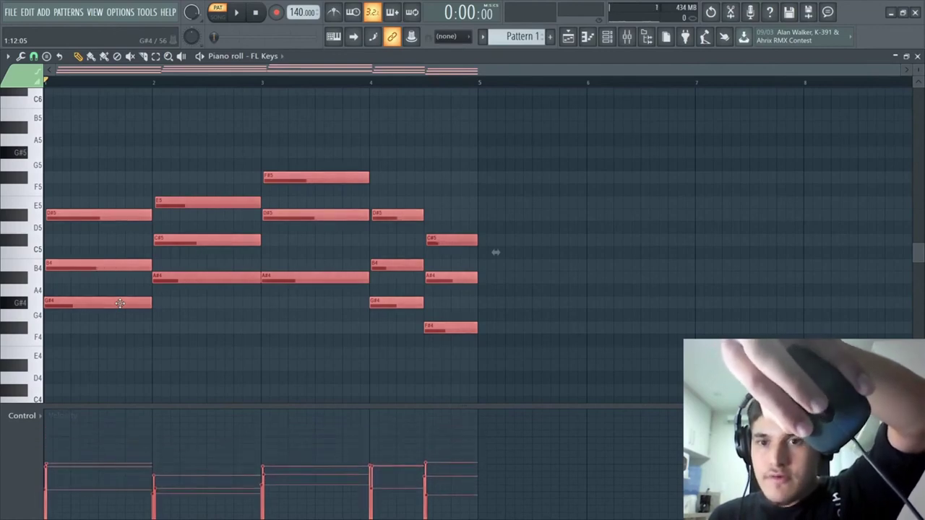
pyautogui.scroll(4, 120, 304)
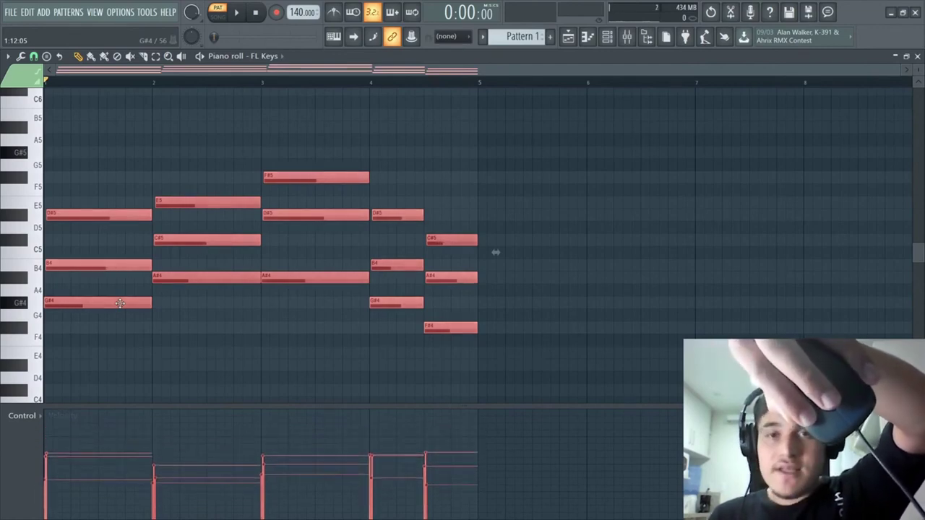
# Play back the softened chords and show the channel rack.
pyautogui.press('space')
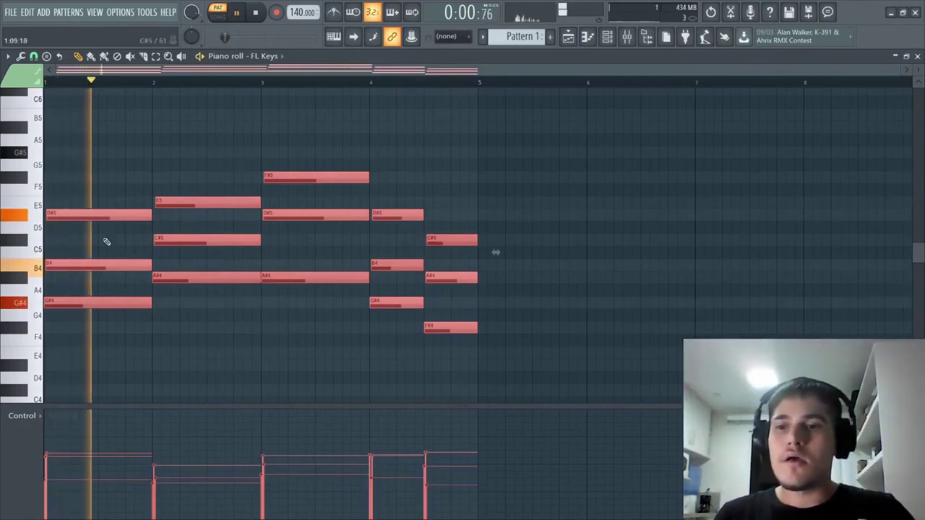
pyautogui.click(607, 37)
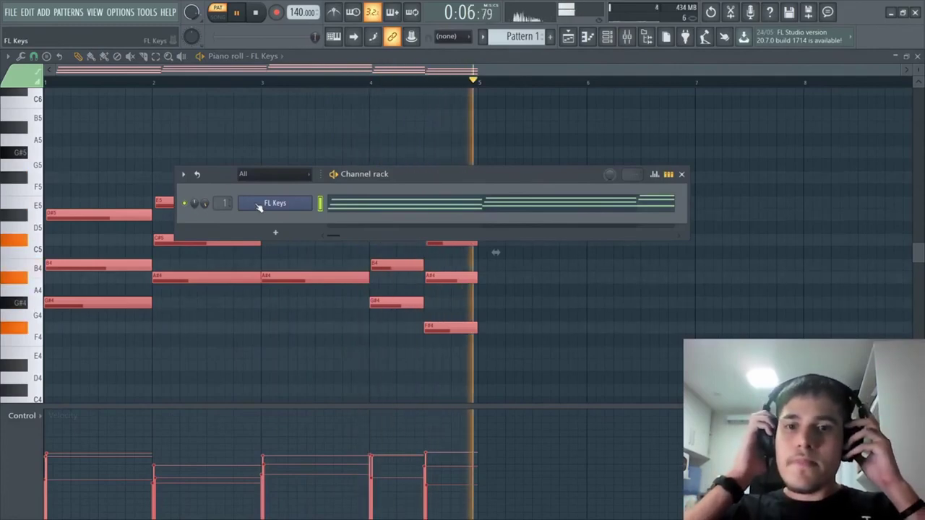
# Play back the softened chords from bar 3, stop playback and clear the note selection.
pyautogui.click(293, 80)
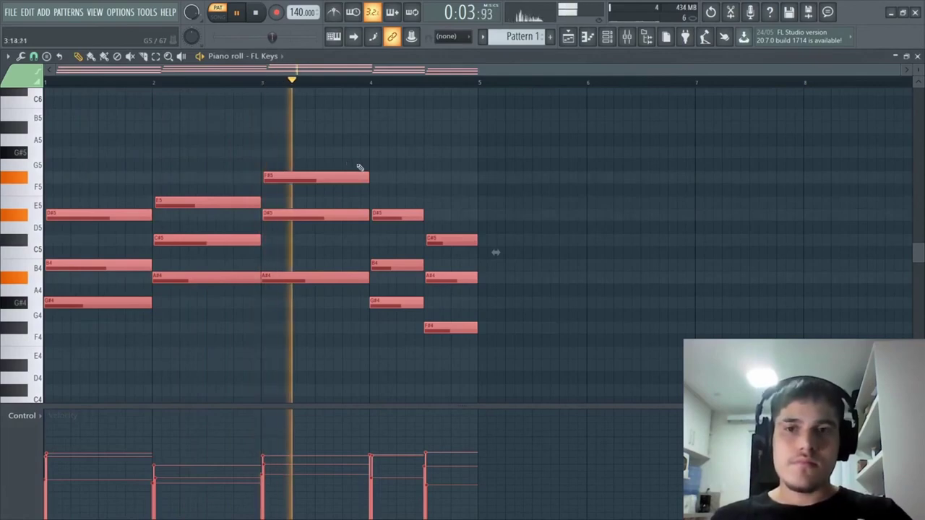
pyautogui.press('space')
pyautogui.rightClick(459, 151)
pyautogui.scroll(-3, 113, 258)
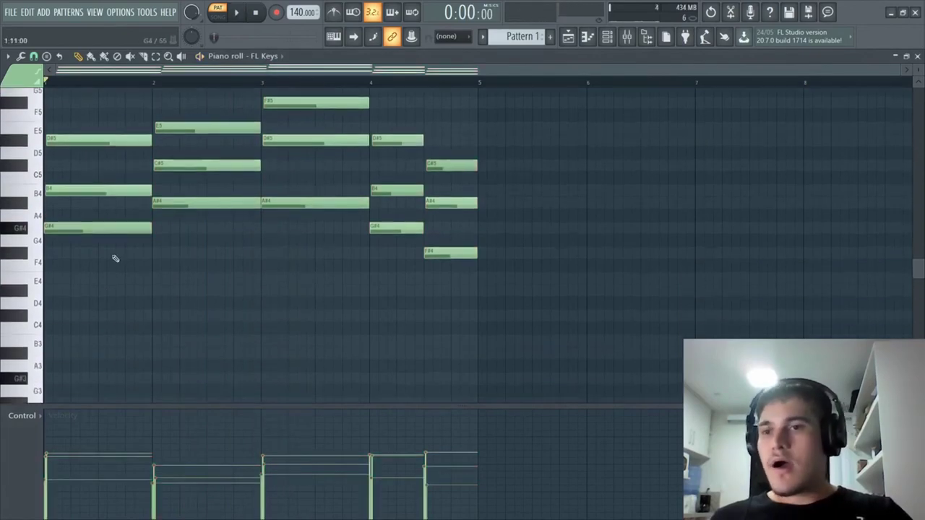
# Copy one note of each chord (G#4, A#4, D#5, G#4 and F#4) one octave down as a bass line.
pyautogui.keyDown('ctrl'); pyautogui.keyDown('shift'); pyautogui.click(81, 230); pyautogui.keyUp('shift'); pyautogui.keyUp('ctrl')
pyautogui.keyDown('ctrl'); pyautogui.keyDown('shift'); pyautogui.click(181, 203); pyautogui.keyUp('shift'); pyautogui.keyUp('ctrl')
pyautogui.keyDown('ctrl'); pyautogui.keyDown('shift'); pyautogui.click(297, 205); pyautogui.keyUp('shift'); pyautogui.keyUp('ctrl')
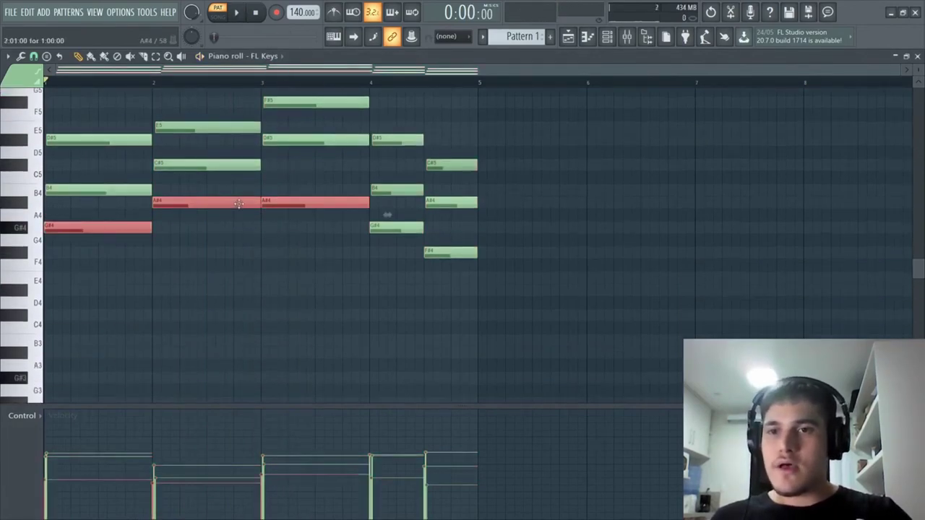
pyautogui.keyDown('ctrl'); pyautogui.keyDown('shift'); pyautogui.click(300, 207); pyautogui.keyUp('shift'); pyautogui.keyUp('ctrl')
pyautogui.keyDown('ctrl'); pyautogui.keyDown('shift'); pyautogui.click(302, 141); pyautogui.keyUp('shift'); pyautogui.keyUp('ctrl')
pyautogui.keyDown('ctrl'); pyautogui.keyDown('shift'); pyautogui.click(389, 227); pyautogui.keyUp('shift'); pyautogui.keyUp('ctrl')
pyautogui.keyDown('ctrl'); pyautogui.keyDown('shift'); pyautogui.click(445, 253); pyautogui.keyUp('shift'); pyautogui.keyUp('ctrl')
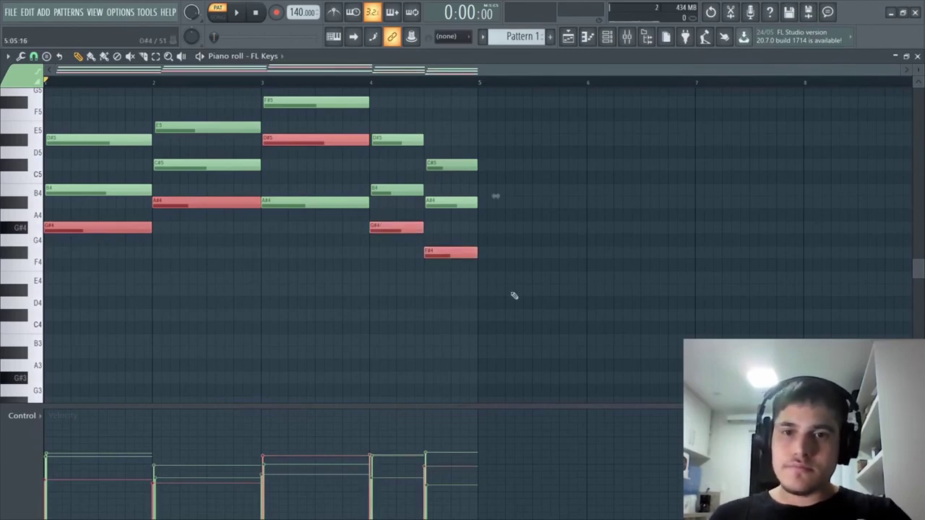
pyautogui.hotkey('ctrl', 'Down')
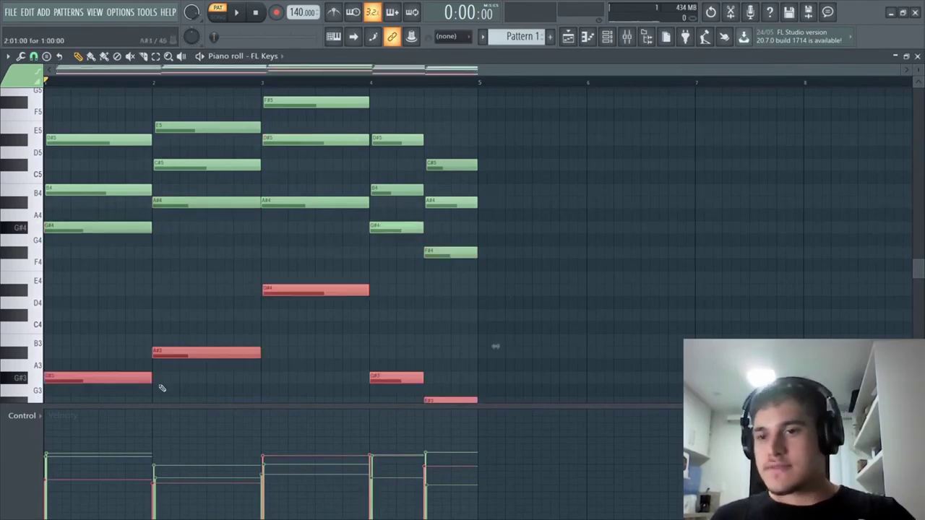
# Even out the velocities of the copied bass notes and lower them together while playing back the progression.
pyautogui.scroll(10, 79, 376)
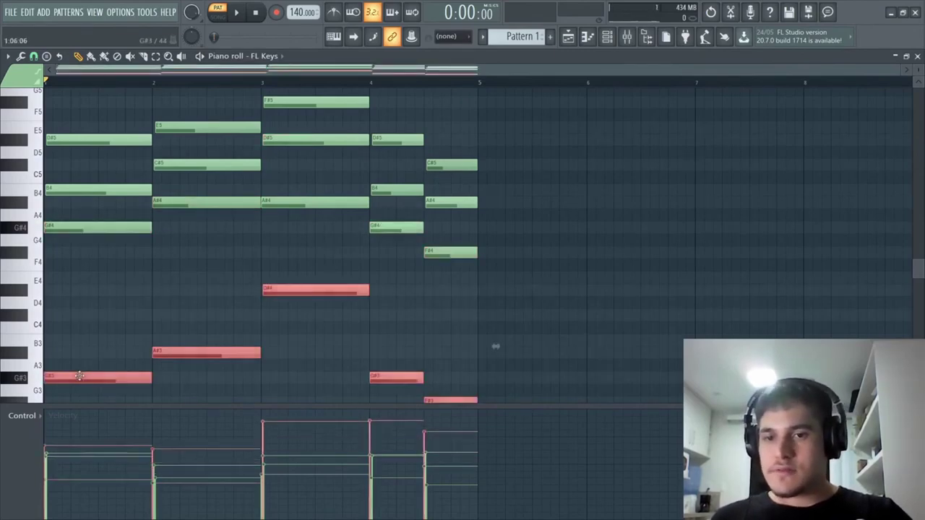
pyautogui.scroll(-8, 77, 374)
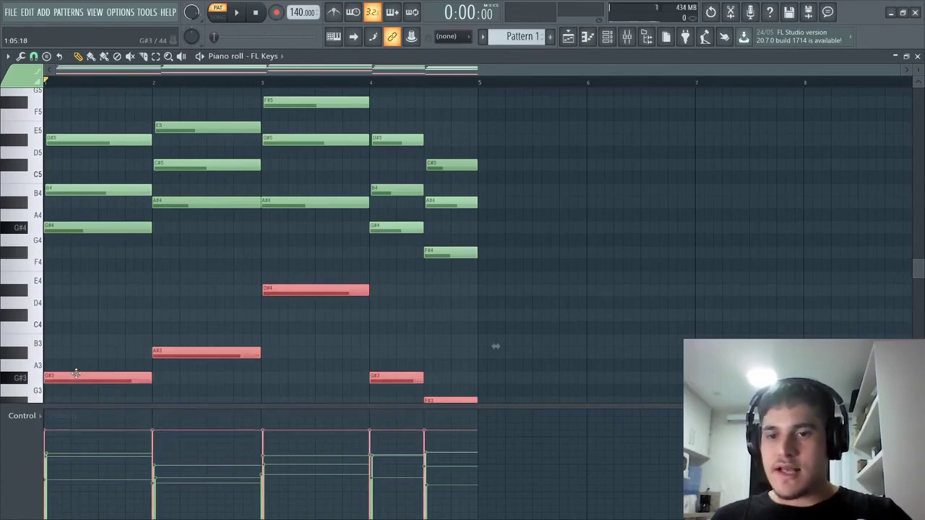
pyautogui.press('space')
pyautogui.scroll(-5, 76, 374)
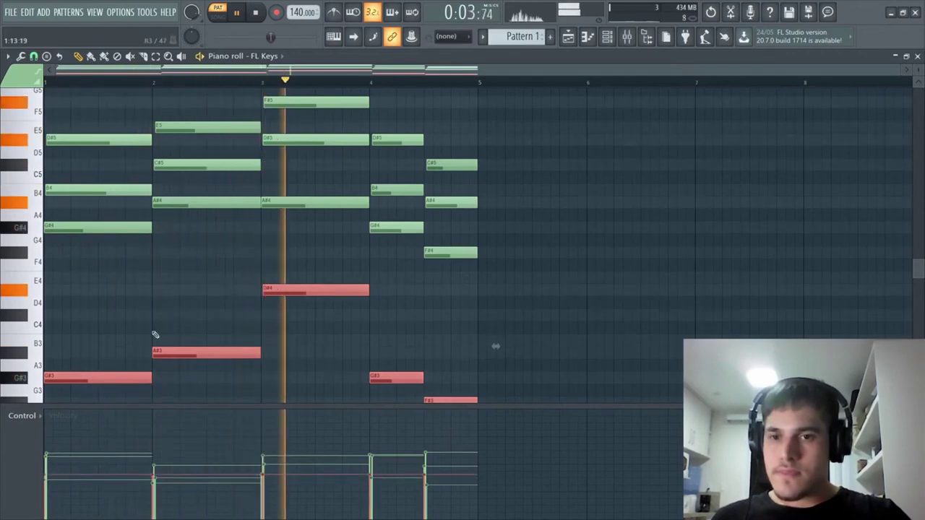
# Deselect the bass notes, raise the bass note in bar 2 to C#4 and play back the progression.
pyautogui.scroll(-3, 431, 297)
pyautogui.keyDown('ctrl'); pyautogui.click(491, 263); pyautogui.keyUp('ctrl')
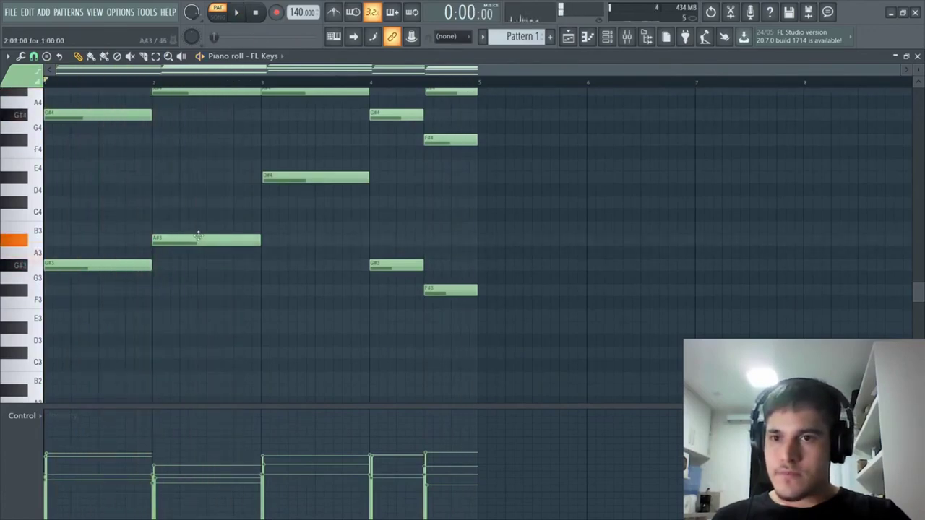
pyautogui.scroll(4, 185, 220)
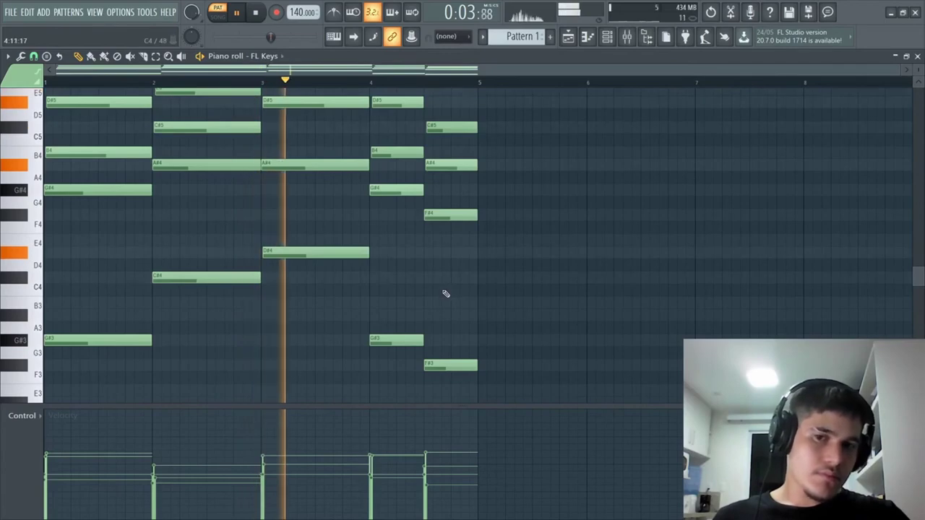
# Stop playback and copy the chord notes B4, C#5, D#5, B4 and A#4 one octave up as a high layer.
pyautogui.scroll(3, 443, 293)
pyautogui.press('space')
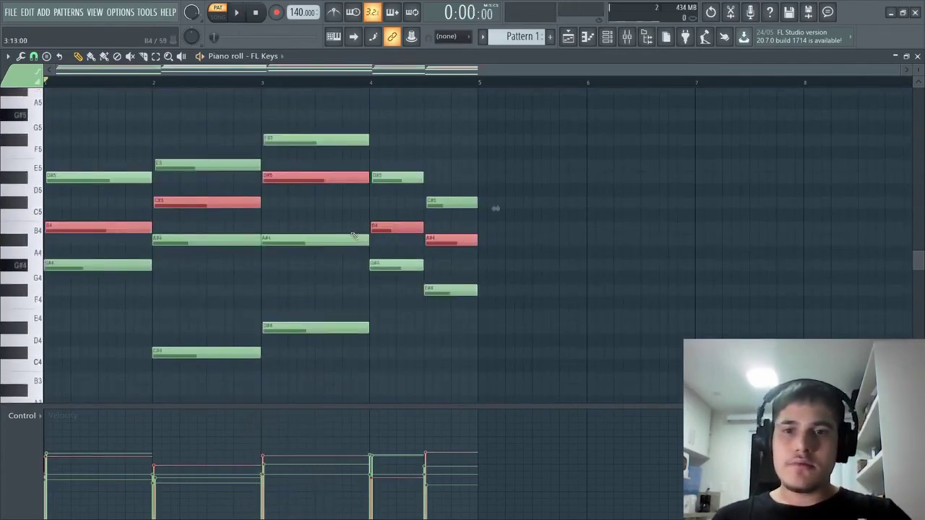
pyautogui.hotkey('ctrl', 'Up')
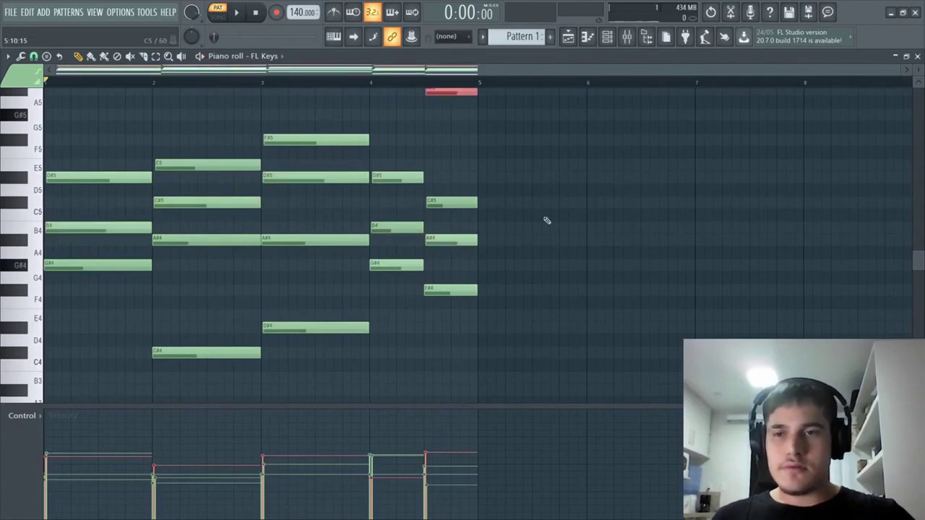
# Play back the progression with the added high octave notes and clear the note selection.
pyautogui.scroll(8, 535, 231)
pyautogui.press('space')
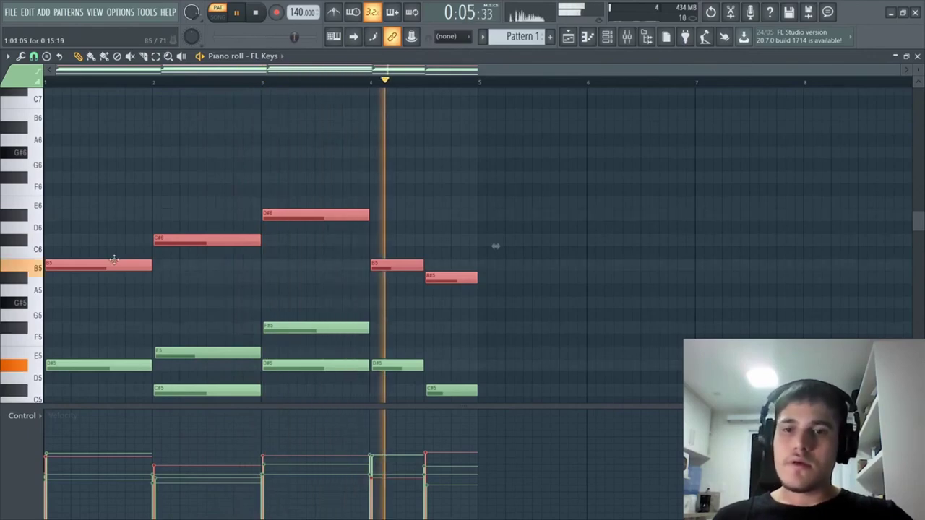
pyautogui.click(367, 191)
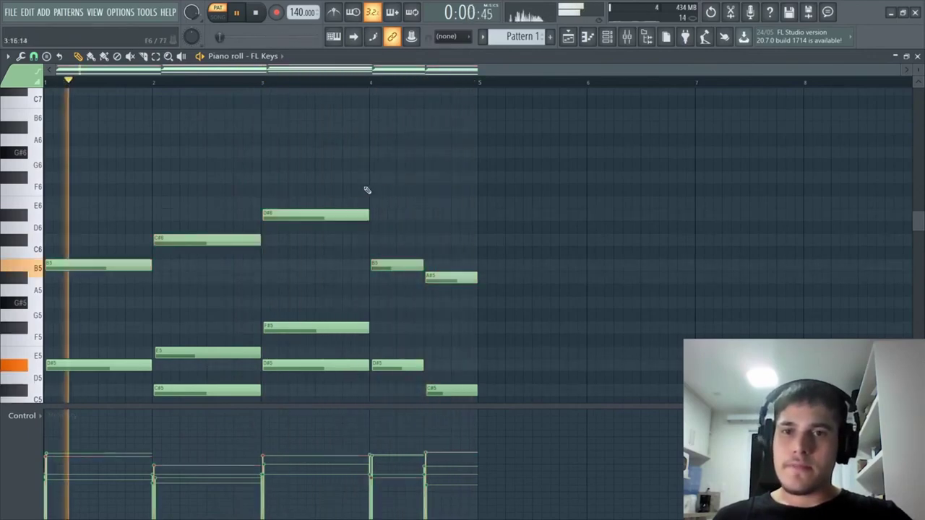